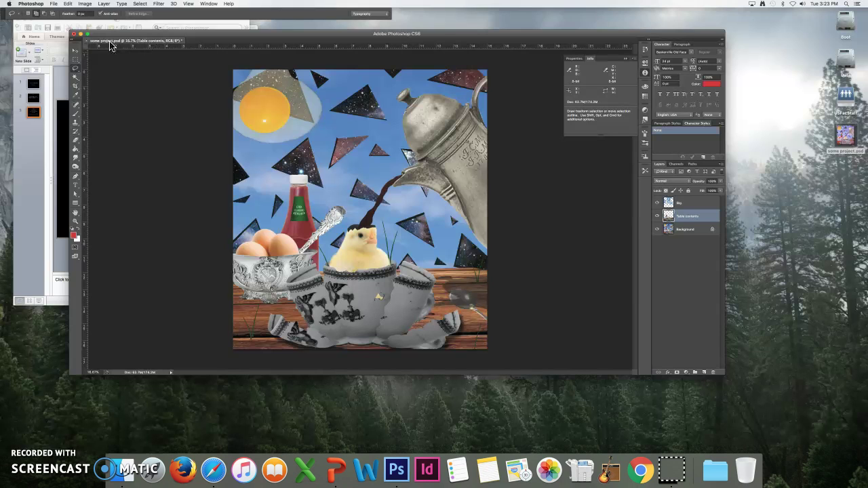
pyautogui.click(109, 55)
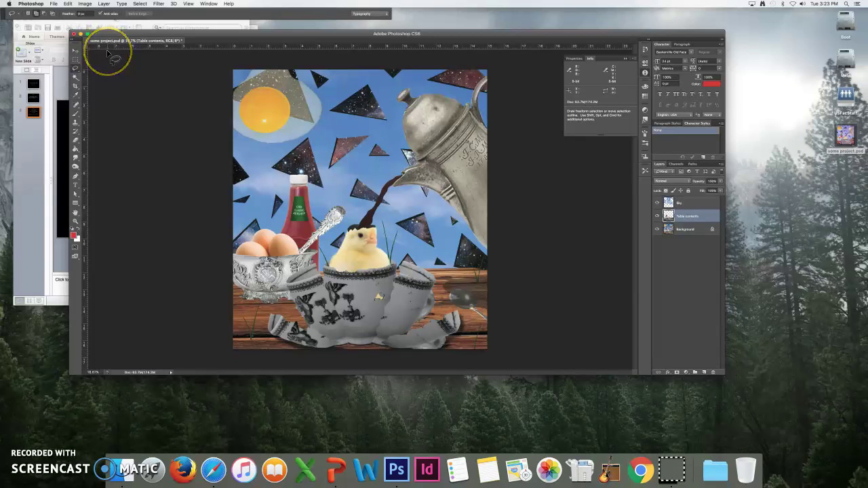
pyautogui.click(132, 68)
pyautogui.click(197, 103)
pyautogui.click(133, 49)
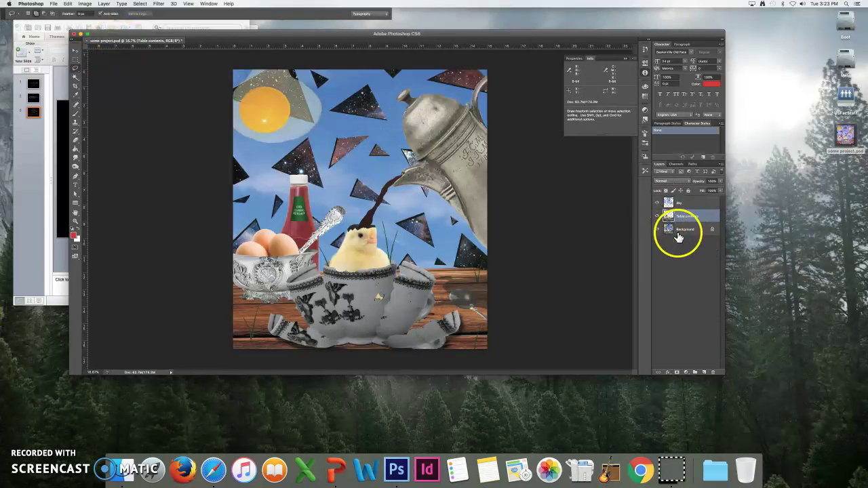
pyautogui.moveTo(527, 34); pyautogui.dragTo(529, 49)
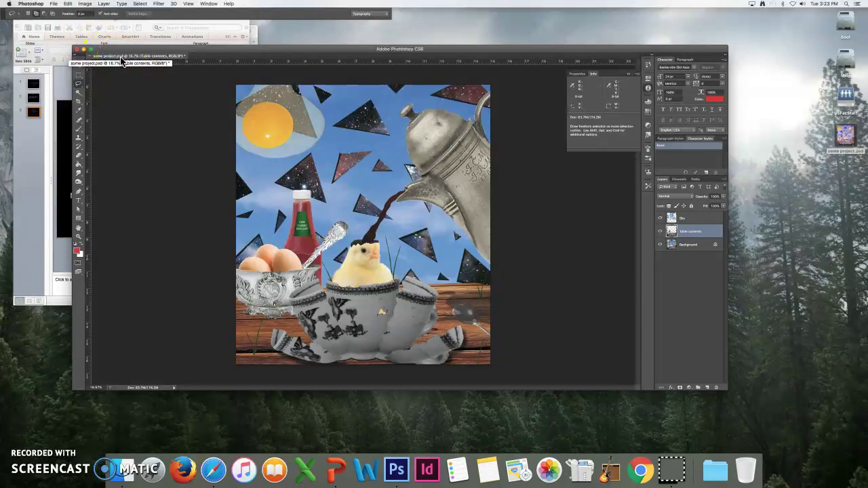
pyautogui.moveTo(116, 45); pyautogui.dragTo(110, 37)
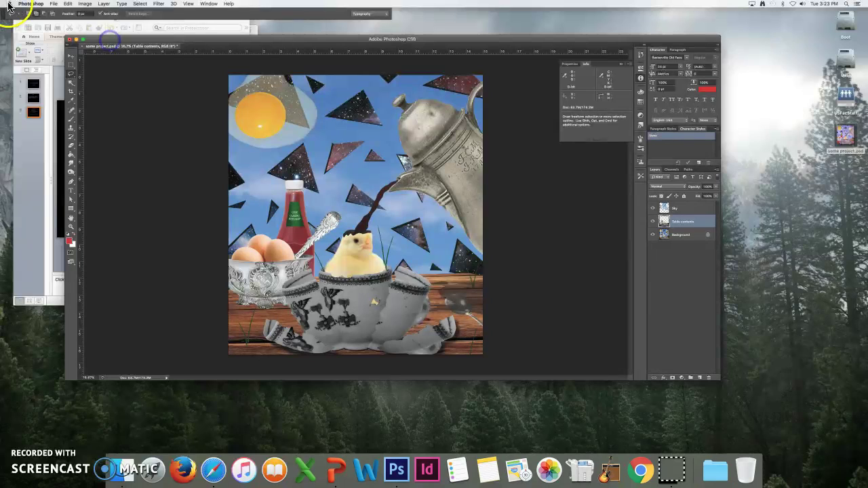
# Save the collage to the Desktop in Photoshop format, named with first initial and last name plus _Collage, keeping Layers and Maximize Compatibility on.
pyautogui.click(52, 4)
pyautogui.moveTo(54, 11); pyautogui.dragTo(67, 86)
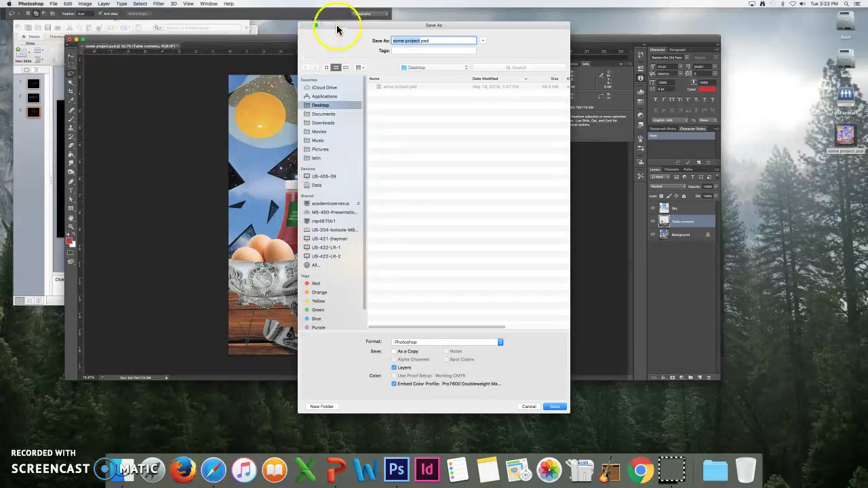
pyautogui.moveTo(344, 20); pyautogui.dragTo(279, 22)
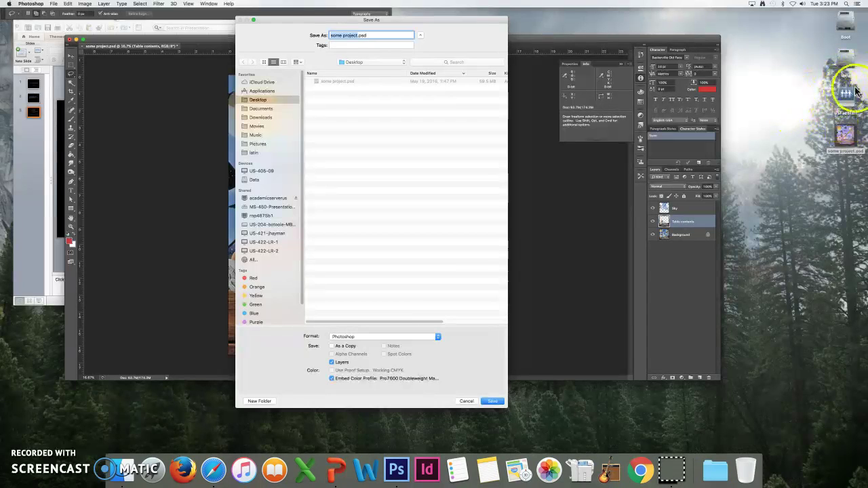
pyautogui.moveTo(840, 115)
pyautogui.mouseDown()
pyautogui.moveTo(800, 111)
pyautogui.moveTo(843, 100)
pyautogui.mouseUp()
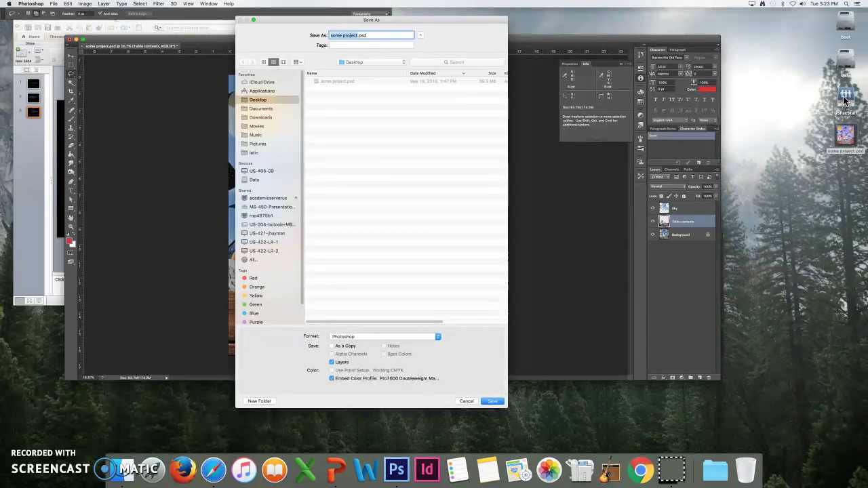
pyautogui.moveTo(845, 134); pyautogui.dragTo(497, 10)
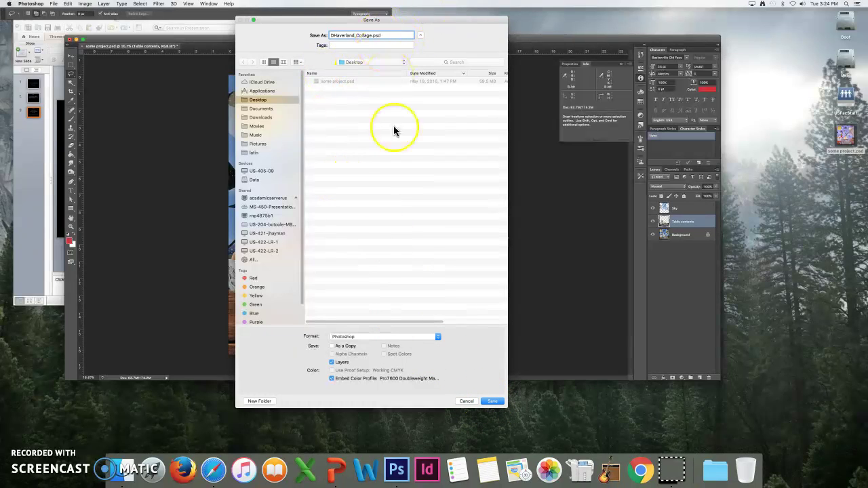
pyautogui.click(492, 402)
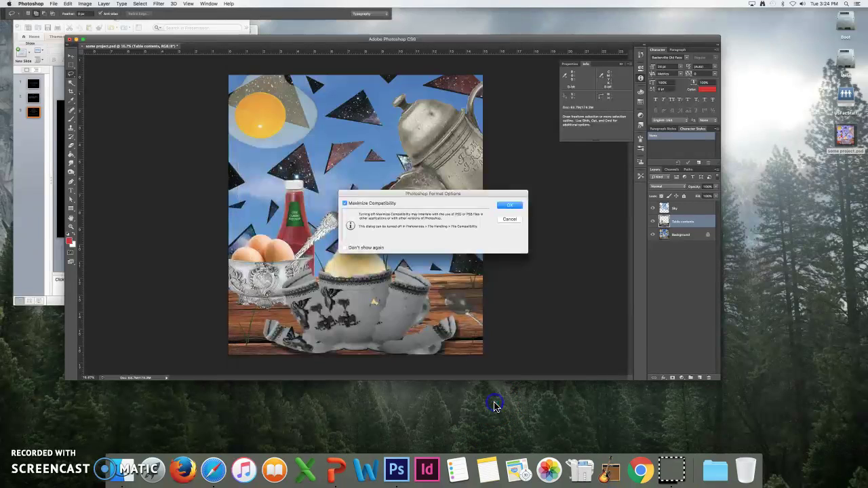
pyautogui.click(516, 207)
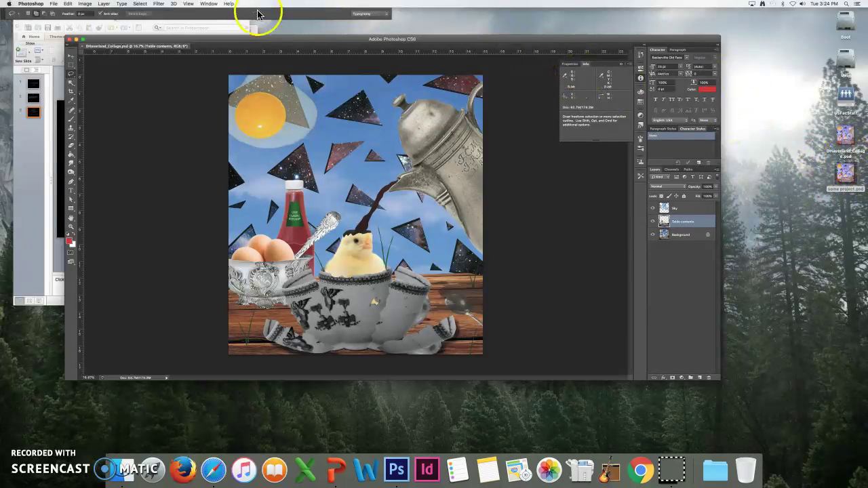
# Close the saved collage document and switch to Finder.
pyautogui.click(70, 42)
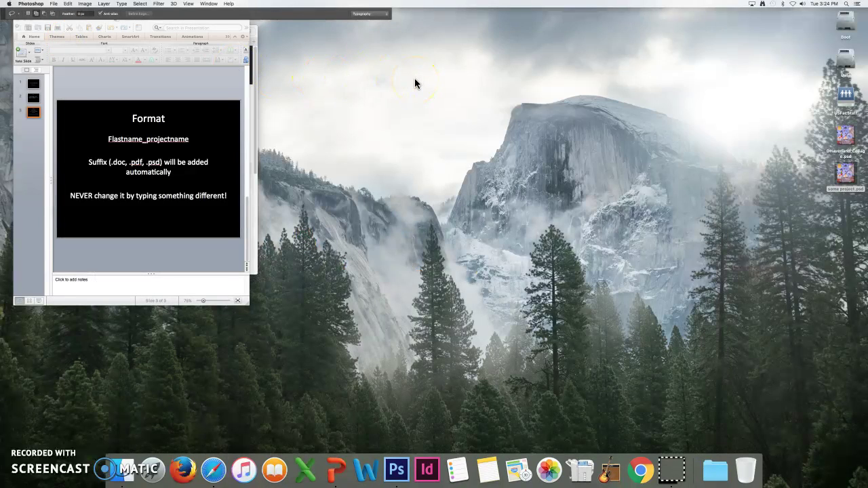
pyautogui.click(364, 85)
pyautogui.click(346, 53)
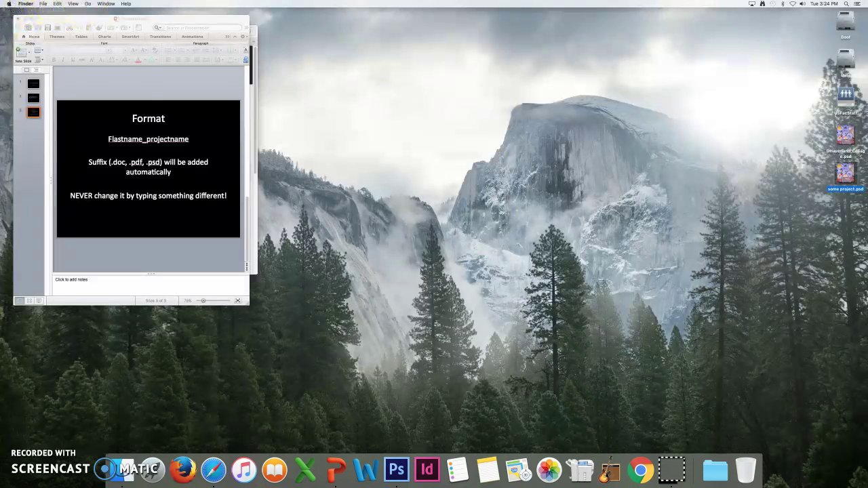
# Try to connect to smb://academicserverus and mount a volume from its list.
pyautogui.click(88, 4)
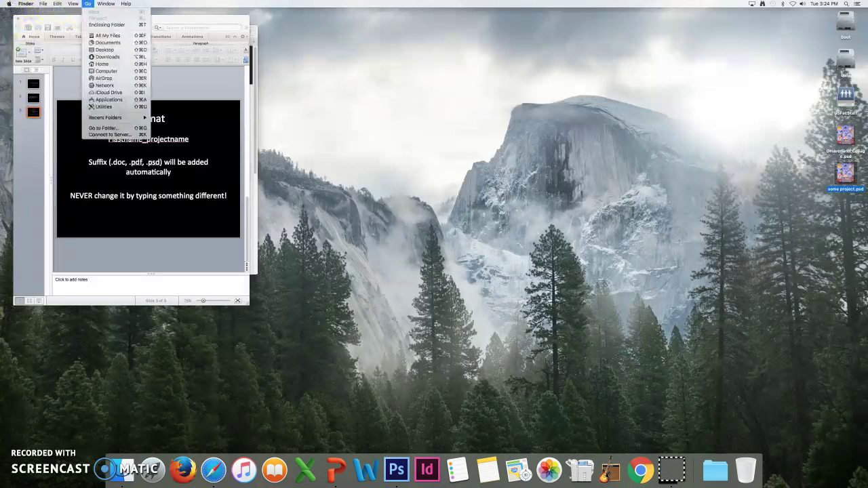
pyautogui.click(119, 135)
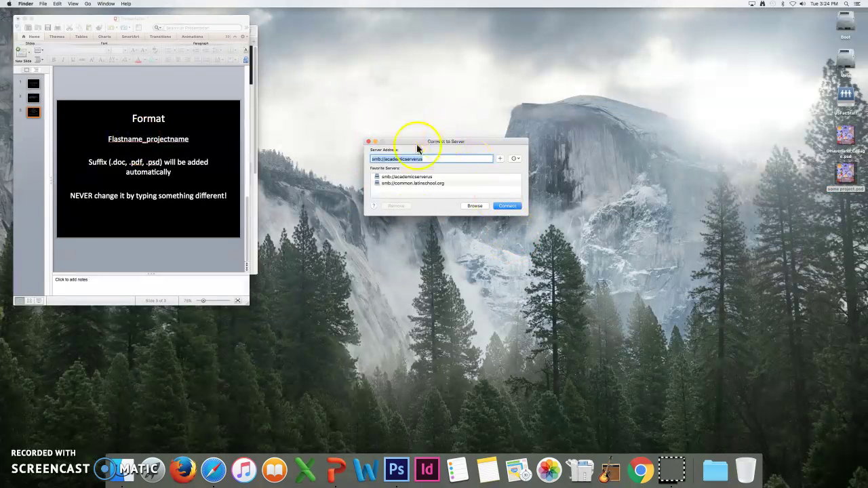
pyautogui.moveTo(411, 142); pyautogui.dragTo(403, 99)
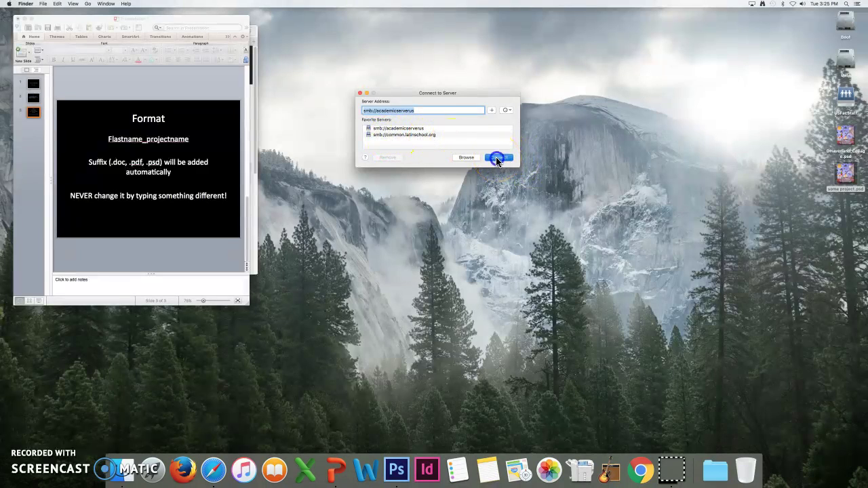
pyautogui.click(438, 169)
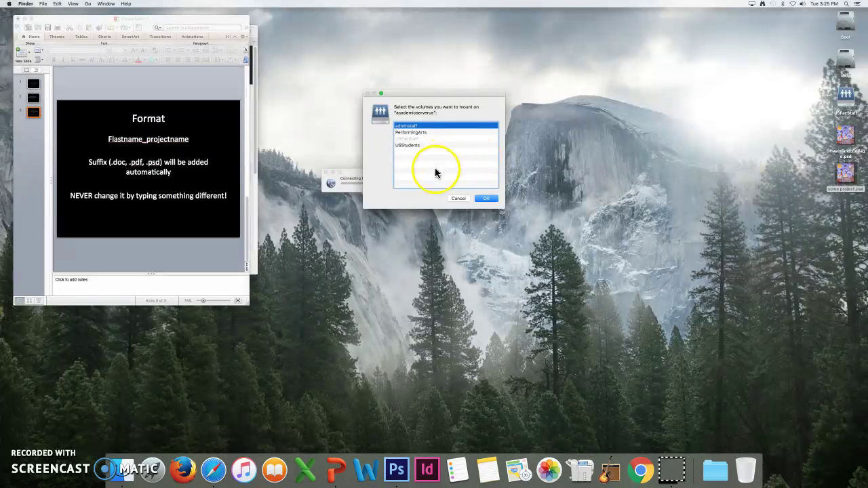
pyautogui.moveTo(415, 93); pyautogui.dragTo(506, 80)
pyautogui.click(574, 181)
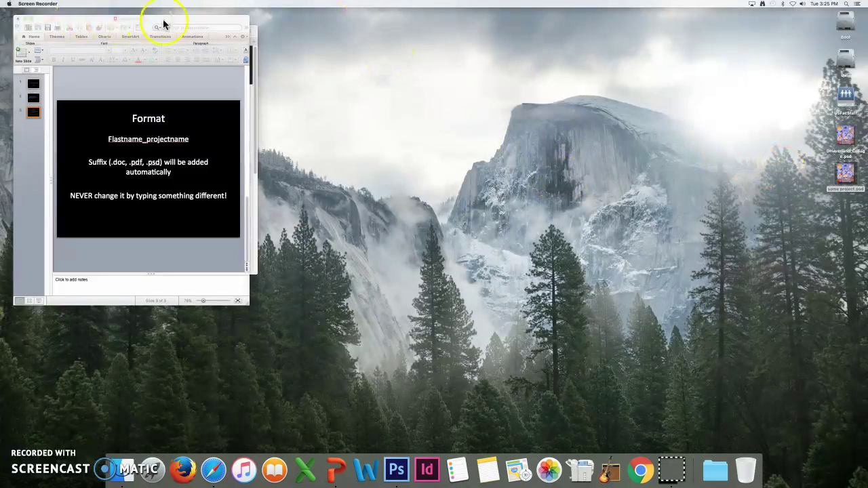
# Connect to the favorite server smb://common.latinschool.org from Finder.
pyautogui.click(273, 38)
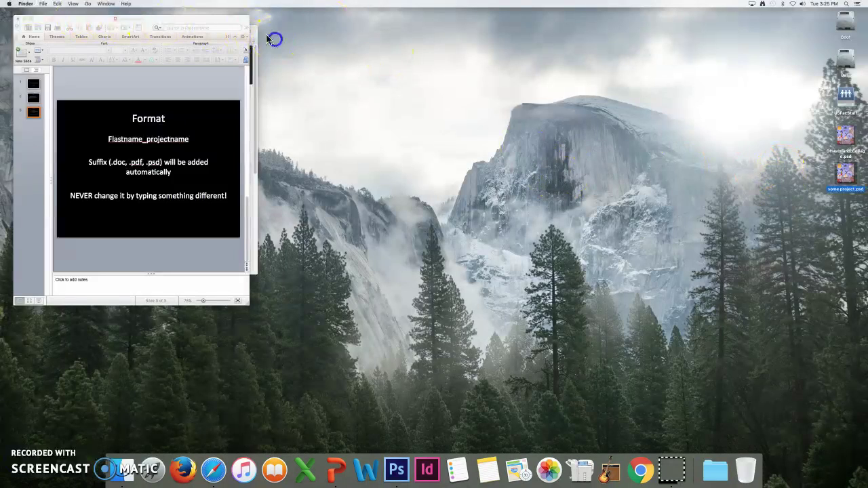
pyautogui.click(88, 4)
pyautogui.click(124, 134)
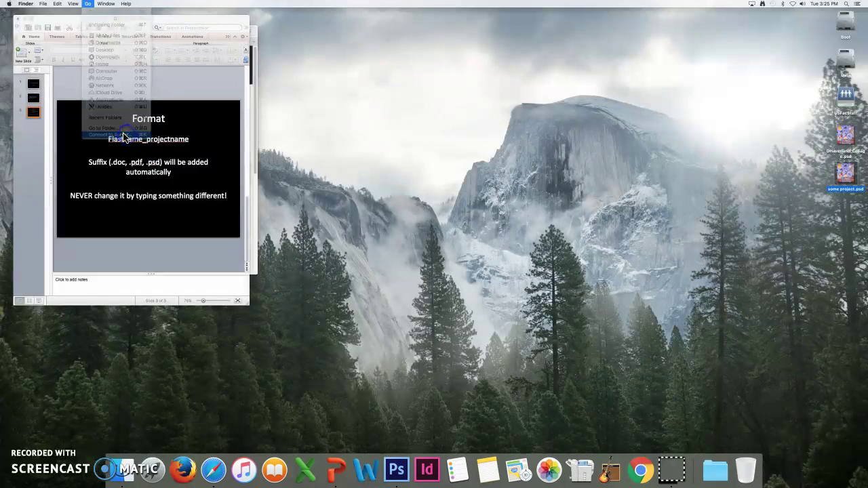
pyautogui.click(401, 135)
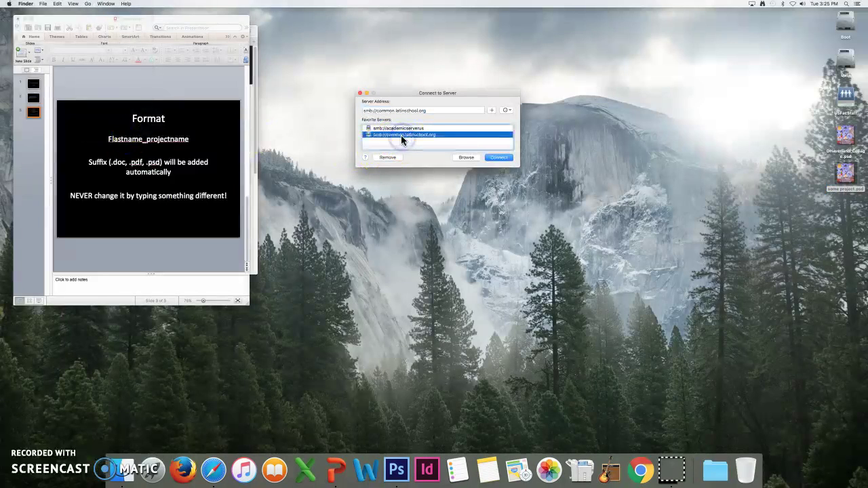
pyautogui.click(496, 157)
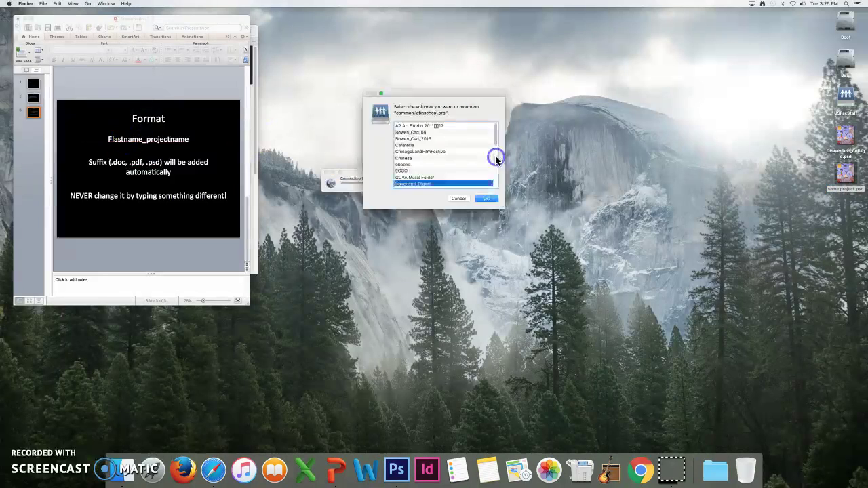
# Mount the teacher's volume with the _Digital suffix from the server's volume list.
pyautogui.moveTo(465, 91); pyautogui.dragTo(446, 39)
pyautogui.click(378, 138)
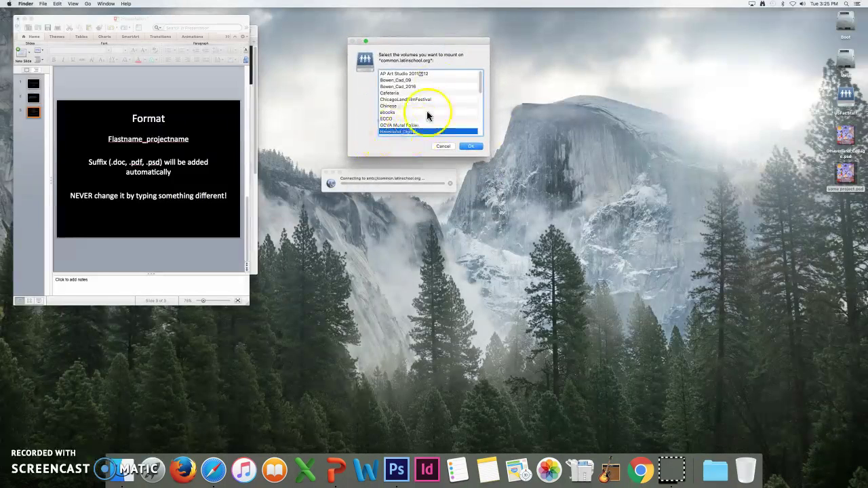
pyautogui.click(480, 82)
pyautogui.moveTo(480, 82)
pyautogui.mouseDown()
pyautogui.moveTo(478, 113)
pyautogui.moveTo(479, 67)
pyautogui.mouseUp()
pyautogui.click(410, 132)
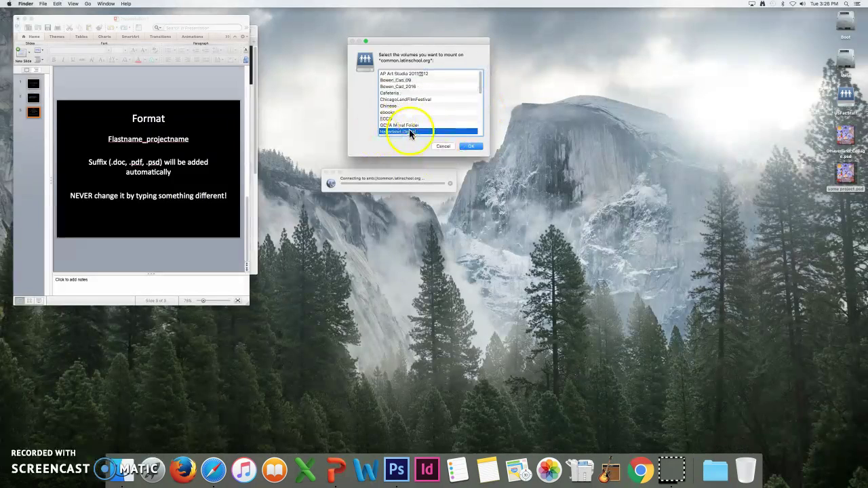
pyautogui.click(469, 145)
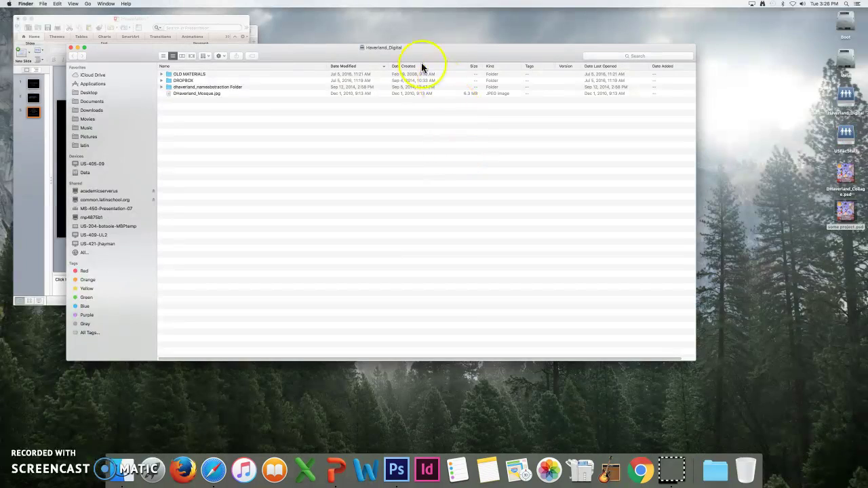
# Copy the renamed collage file from the desktop into the teacher's _Digital volume and close its window.
pyautogui.moveTo(424, 51); pyautogui.dragTo(533, 15)
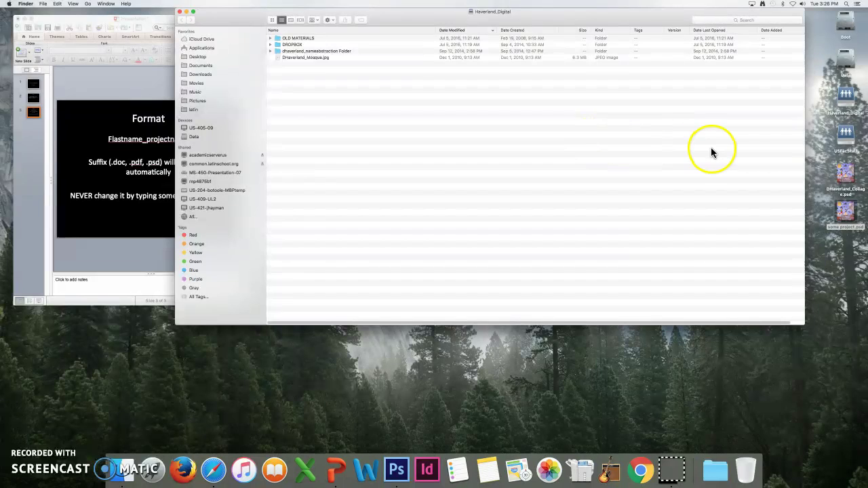
pyautogui.moveTo(844, 173); pyautogui.dragTo(300, 73)
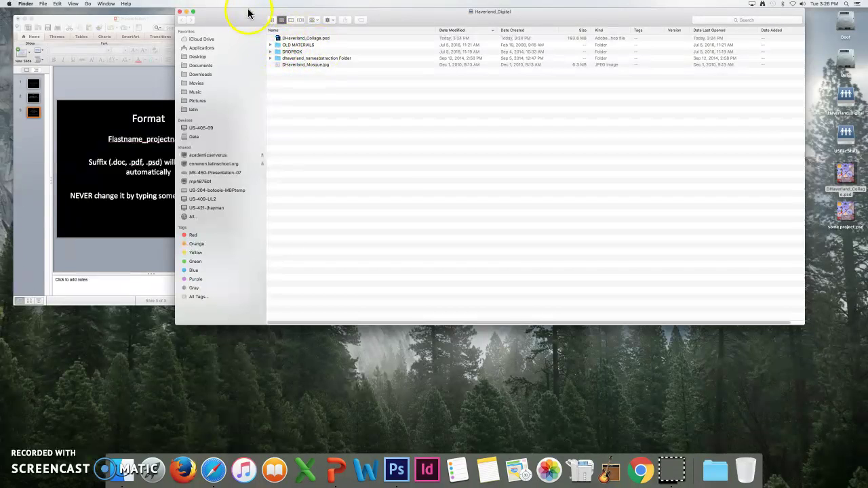
pyautogui.moveTo(243, 20); pyautogui.dragTo(234, 44)
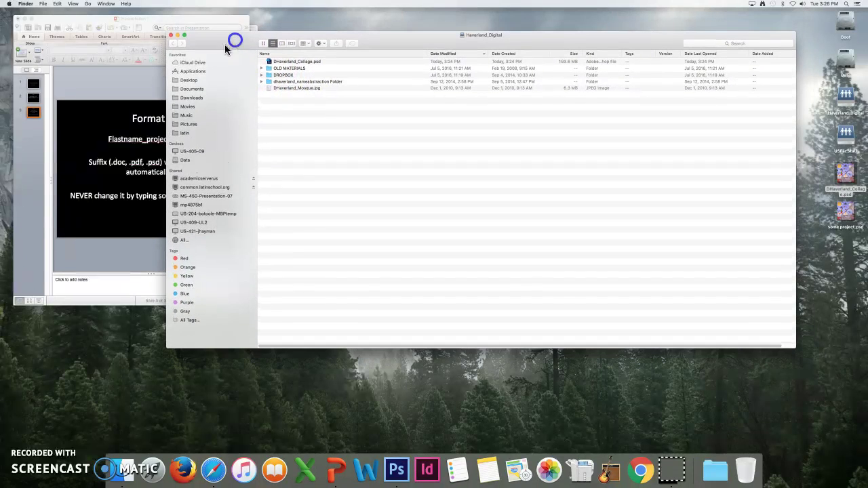
pyautogui.click(170, 37)
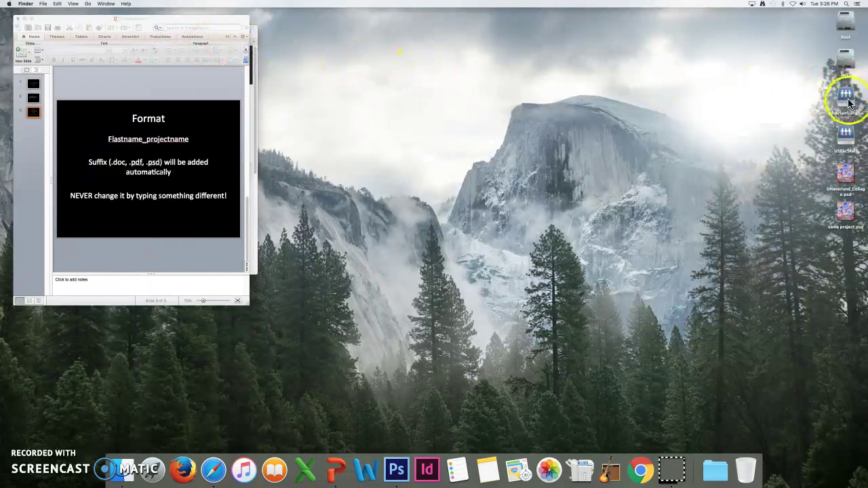
# Copy the collage file to the USFacStaff volume, placing it in the Desktop folder inside the personal folder.
pyautogui.doubleClick(833, 139)
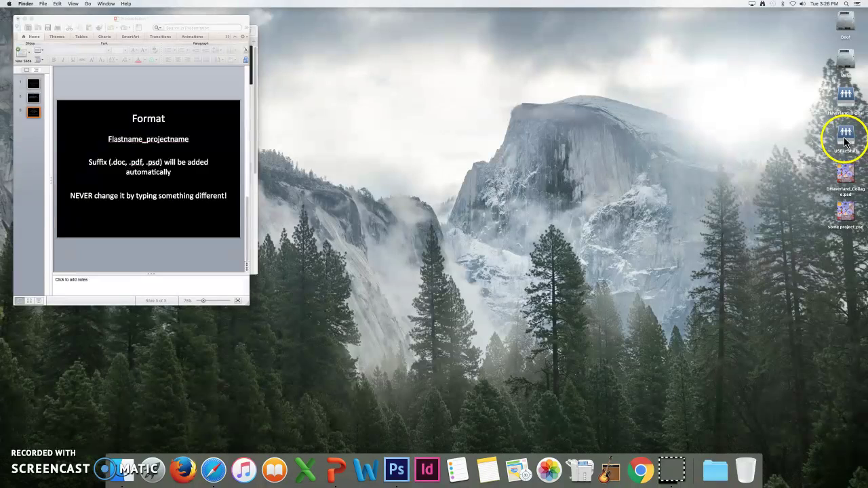
pyautogui.click(405, 102)
pyautogui.moveTo(840, 178); pyautogui.dragTo(364, 112)
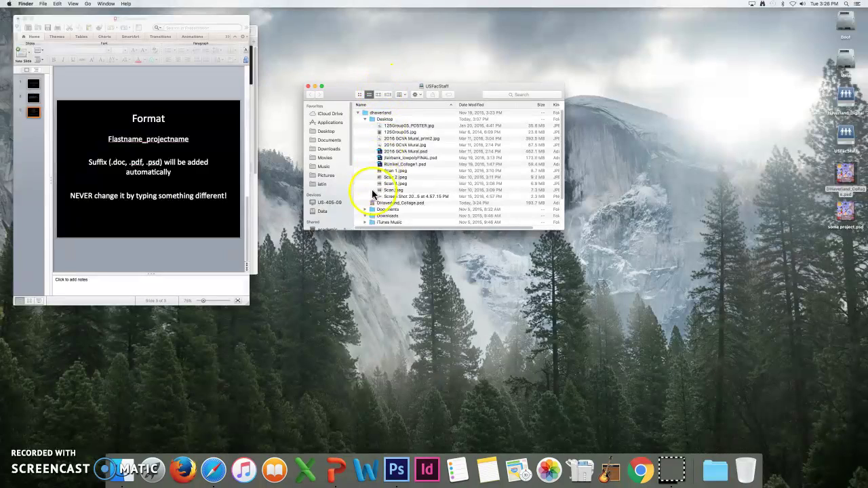
pyautogui.moveTo(373, 205); pyautogui.dragTo(373, 120)
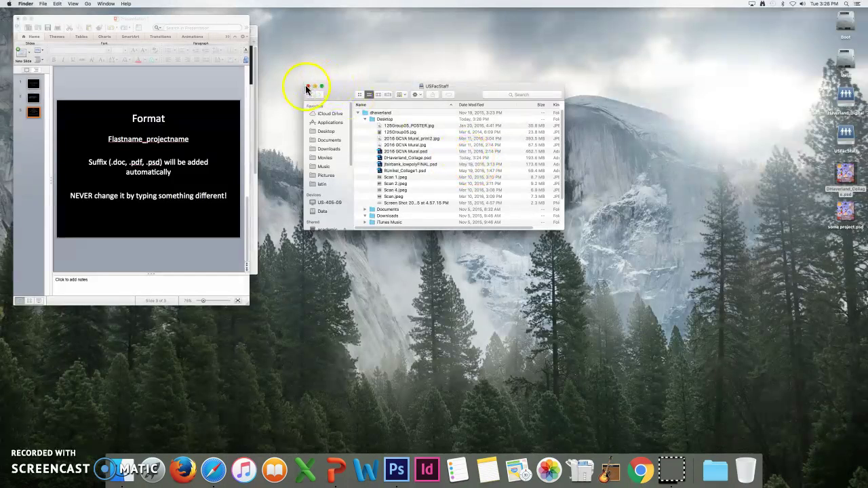
# Reopen the teacher's _Digital volume to check for the collage file, and close its window.
pyautogui.doubleClick(845, 102)
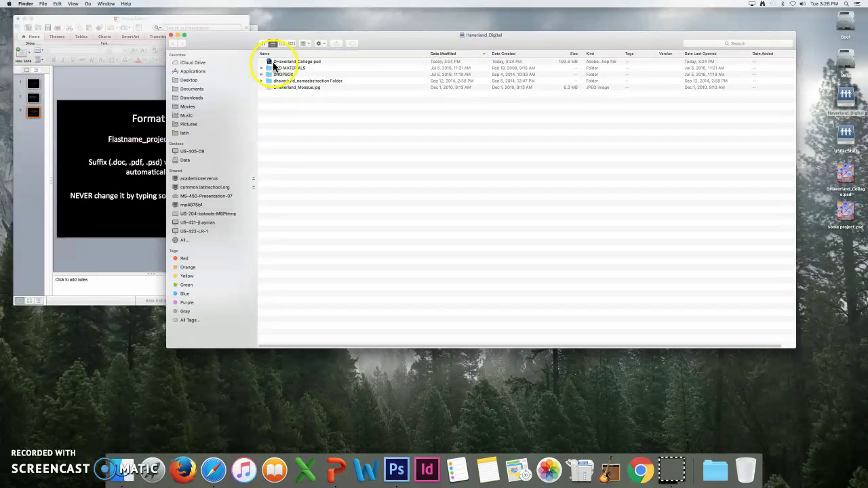
pyautogui.click(171, 36)
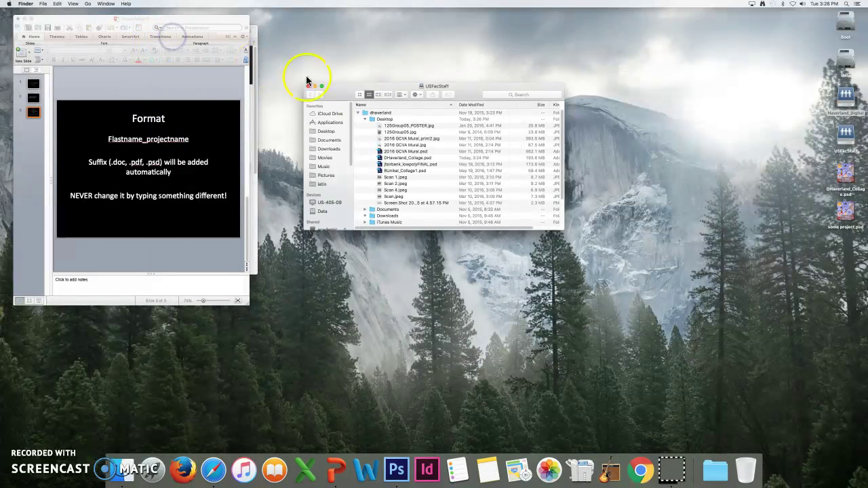
# Move the local collage file and some project.psd from the desktop to the Trash and close the USFacStaff window.
pyautogui.moveTo(345, 86); pyautogui.dragTo(347, 21)
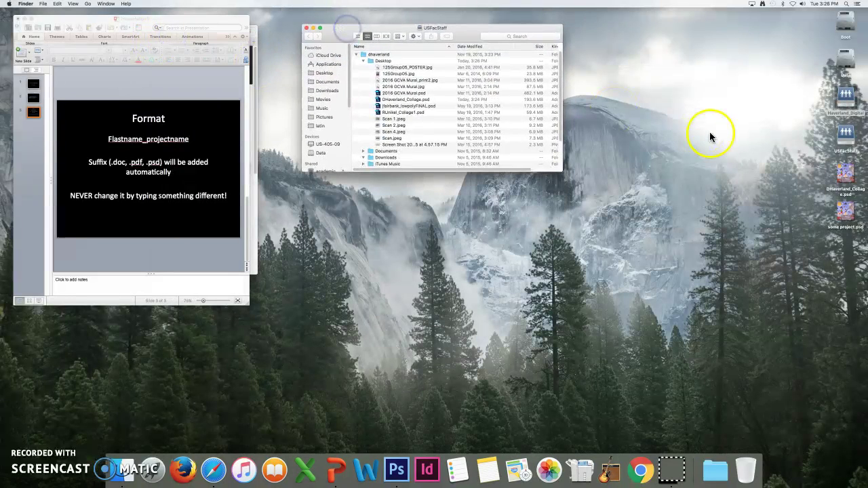
pyautogui.moveTo(830, 183); pyautogui.dragTo(745, 467)
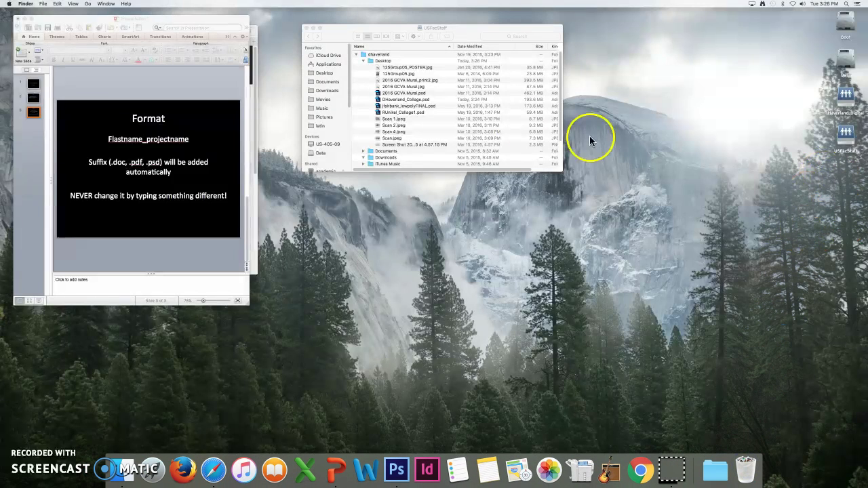
pyautogui.click(305, 28)
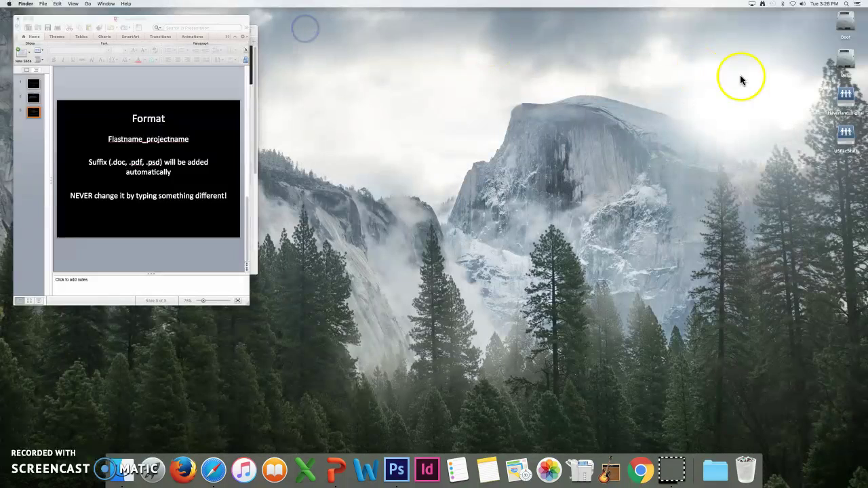
# Eject both mounted network volumes, the teacher's _Digital volume and USFacStaff, from the desktop.
pyautogui.moveTo(817, 97); pyautogui.dragTo(840, 150)
pyautogui.moveTo(845, 132); pyautogui.dragTo(745, 467)
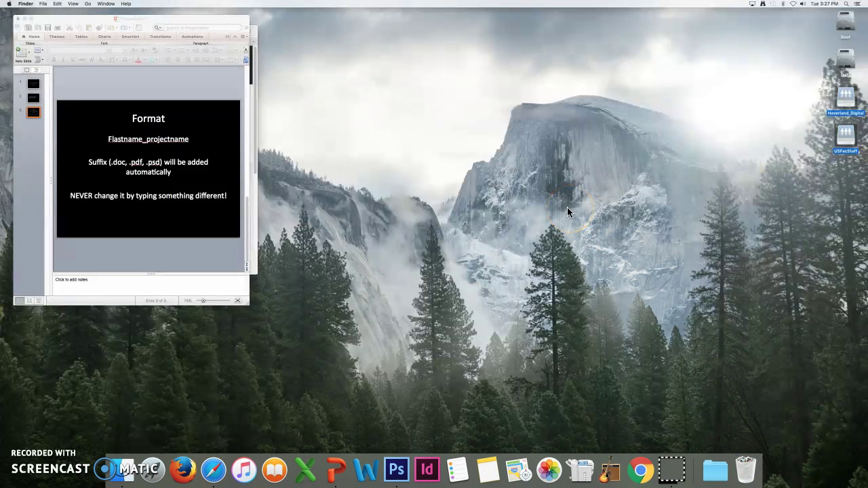
pyautogui.click(717, 124)
pyautogui.click(846, 95)
pyautogui.moveTo(846, 99); pyautogui.dragTo(147, 248)
pyautogui.scroll(1, 146, 248)
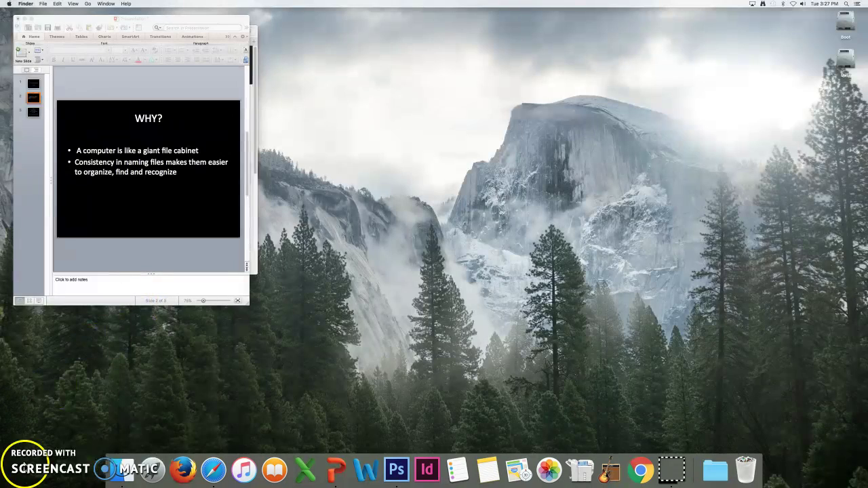